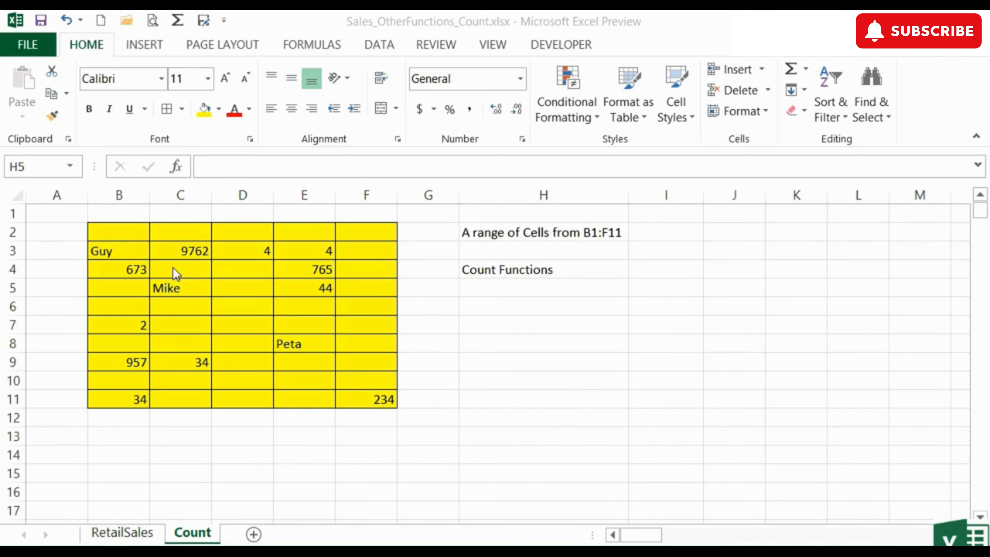
Count the numeric cells of the yellow range in H5 with the formula =COUNT(B2:F11).
{"action": "left_click", "coordinate": [132, 232]}
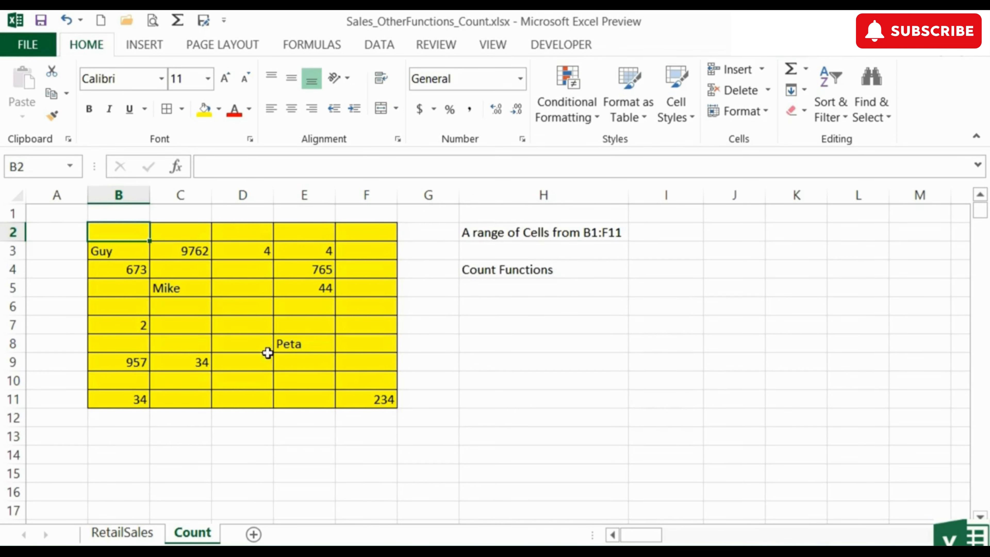
{"action": "left_click", "coordinate": [367, 399]}
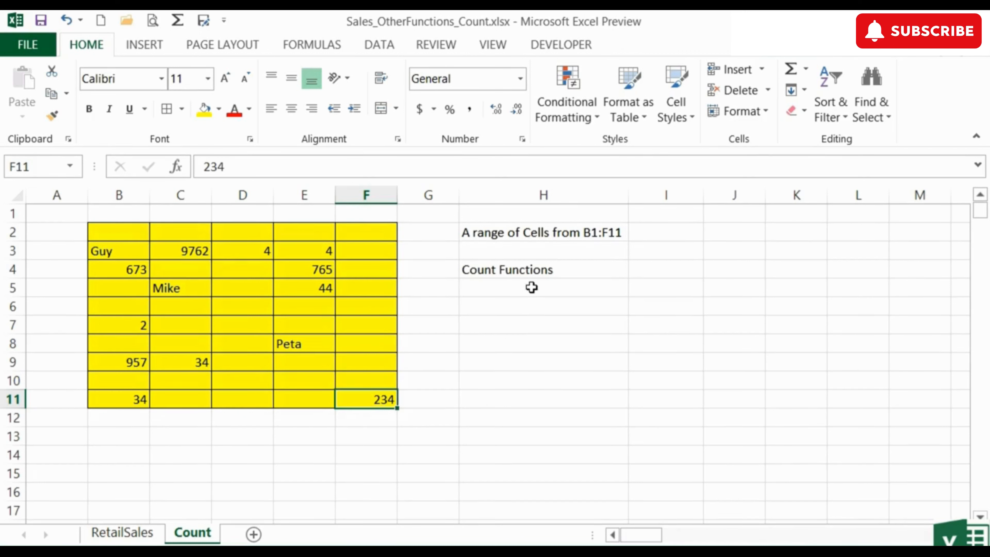
{"action": "left_click", "coordinate": [532, 288]}
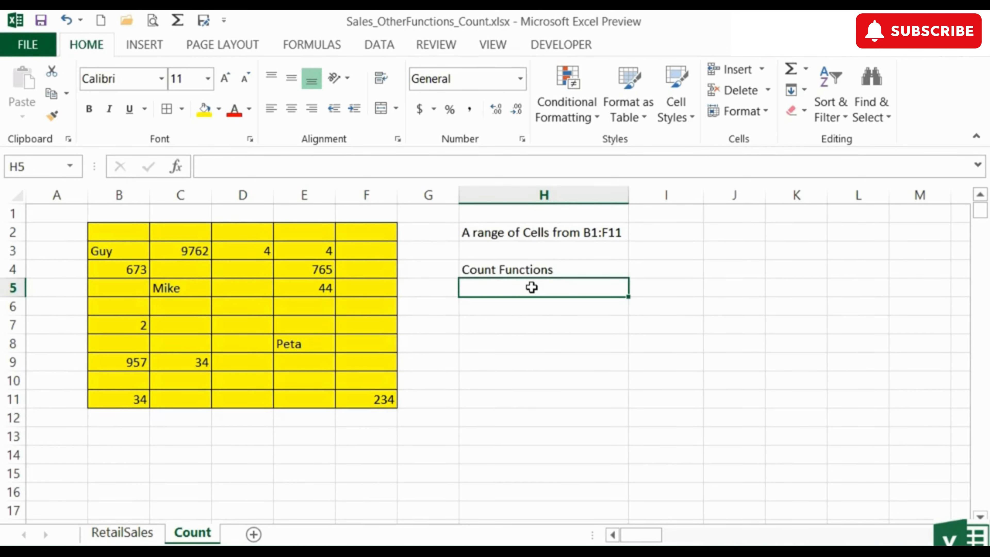
{"action": "type", "text": "=c"}
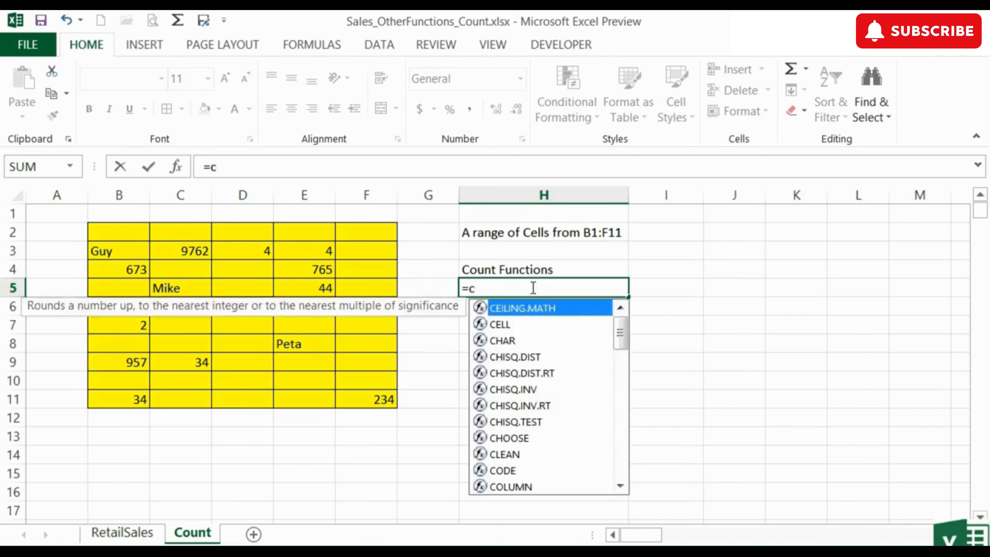
{"action": "type", "text": "ount"}
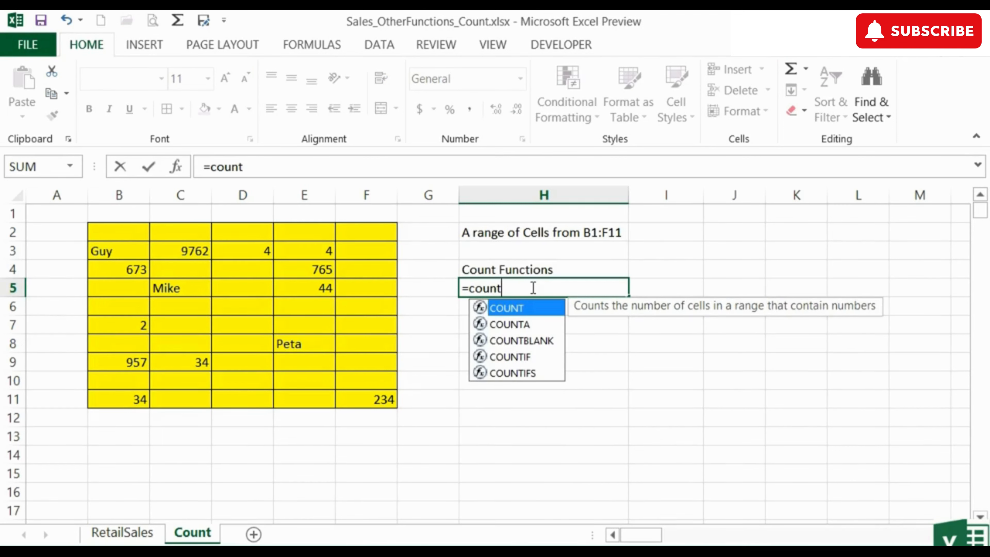
{"action": "type", "text": "("}
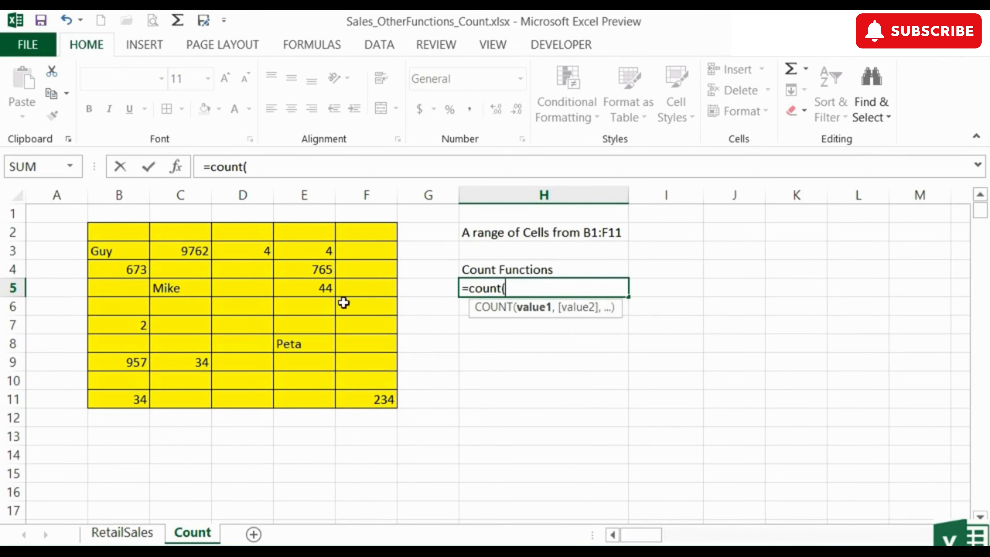
{"action": "left_click_drag", "start_coordinate": [133, 236], "coordinate": [364, 403]}
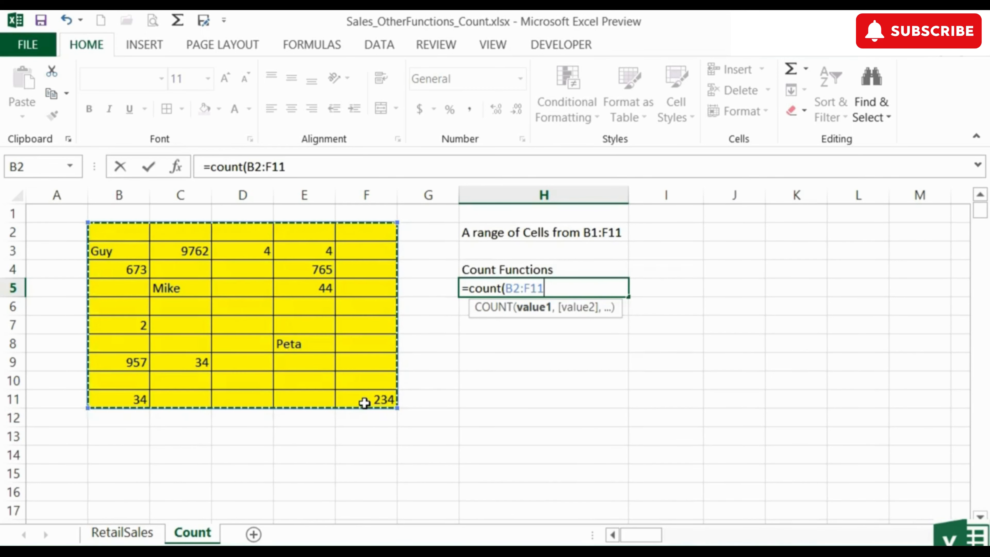
{"action": "key", "text": "Return"}
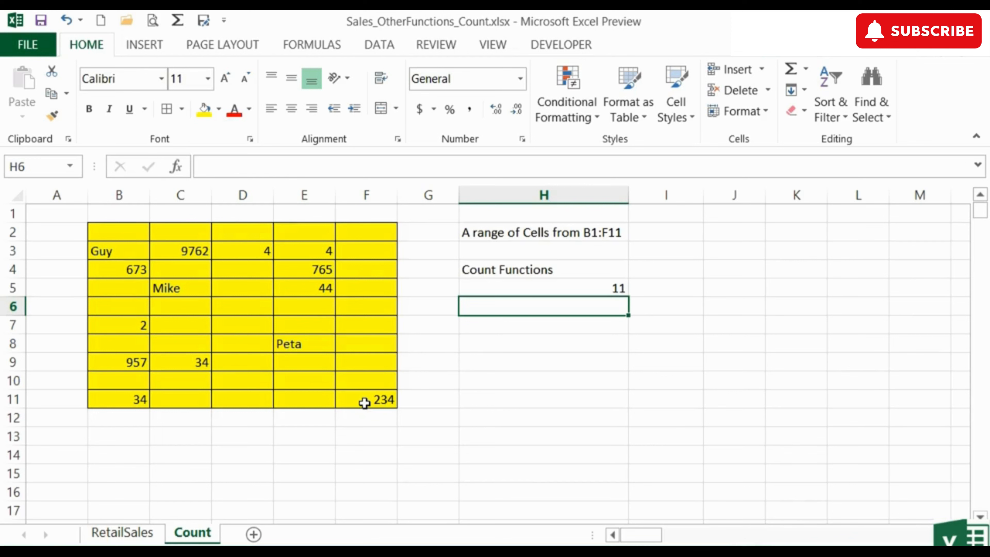
{"action": "key", "text": "Up"}
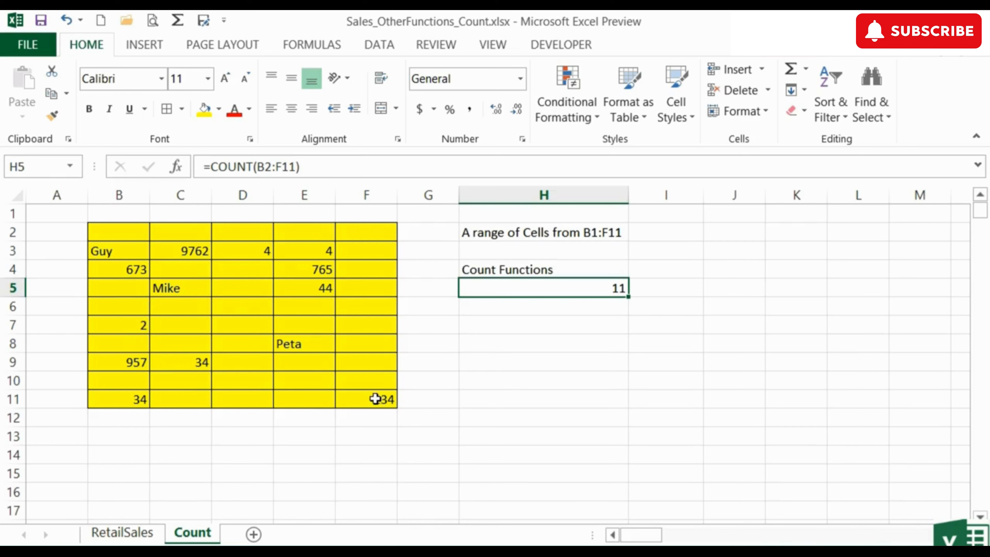
Count the non-empty cells of the yellow range in H6 with the formula =COUNTA(B2:F11).
{"action": "left_click", "coordinate": [530, 307]}
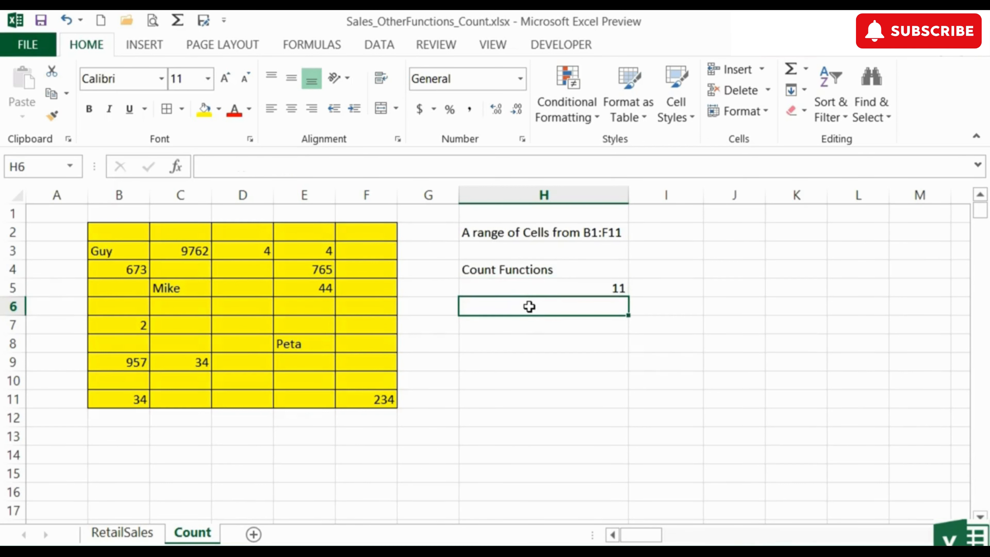
{"action": "type", "text": "=c"}
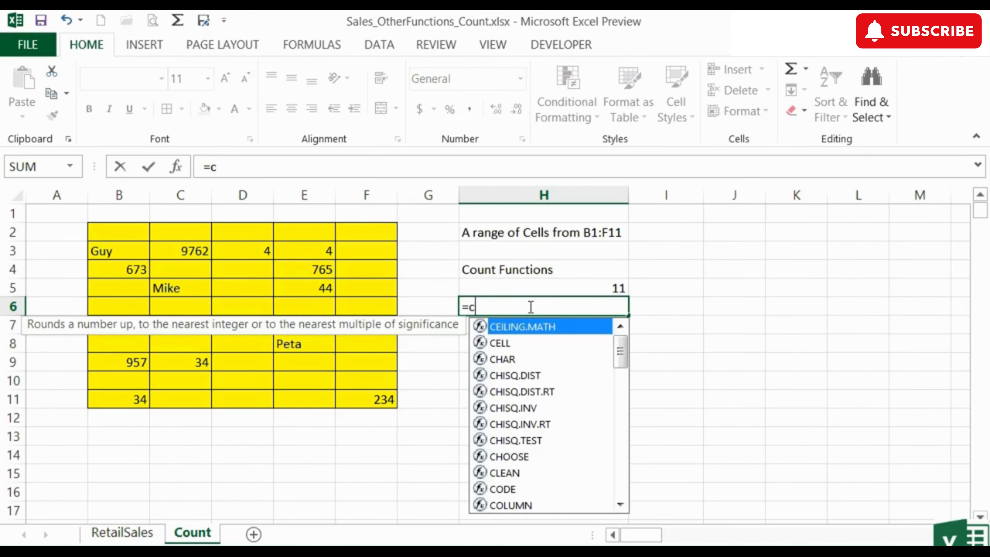
{"action": "type", "text": "ounta("}
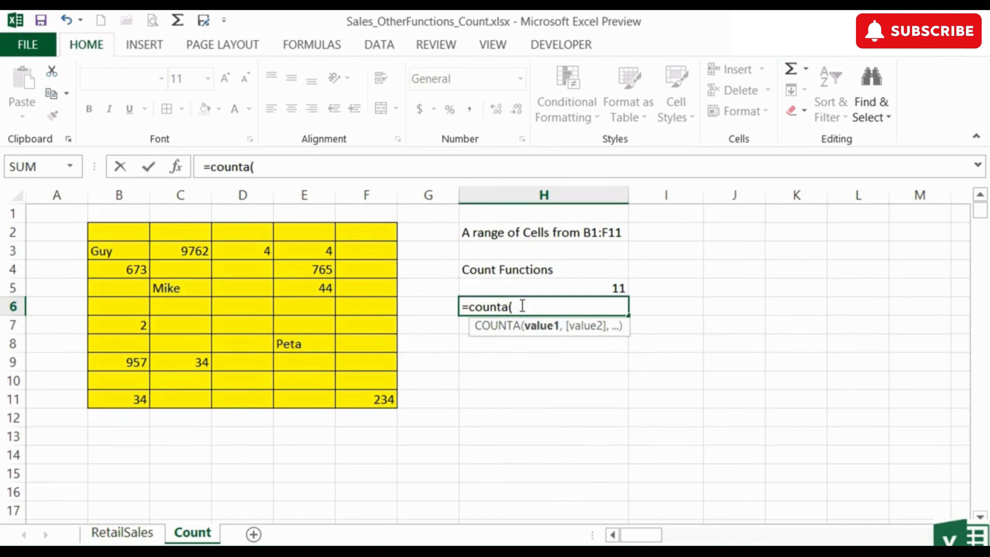
{"action": "left_click_drag", "start_coordinate": [126, 232], "coordinate": [369, 399]}
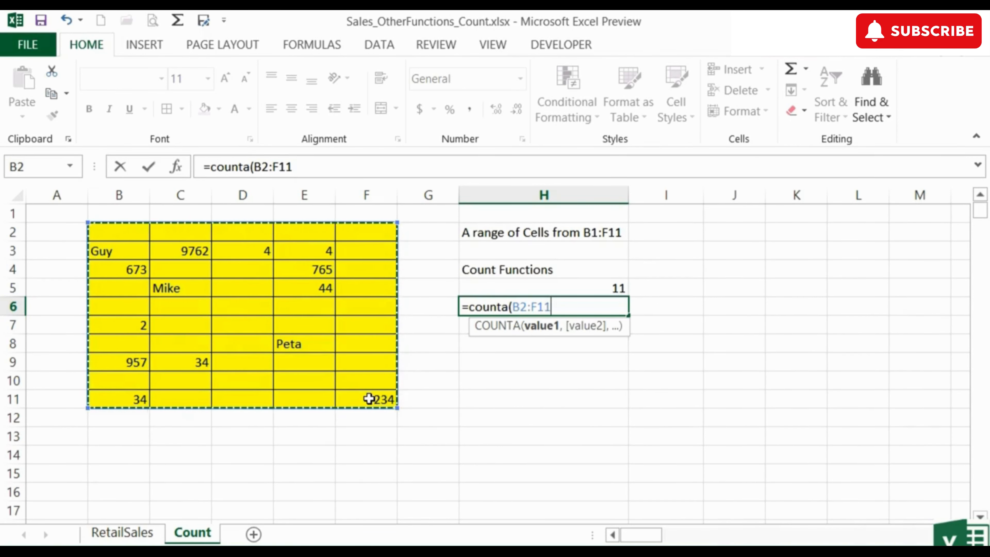
{"action": "key", "text": "Return"}
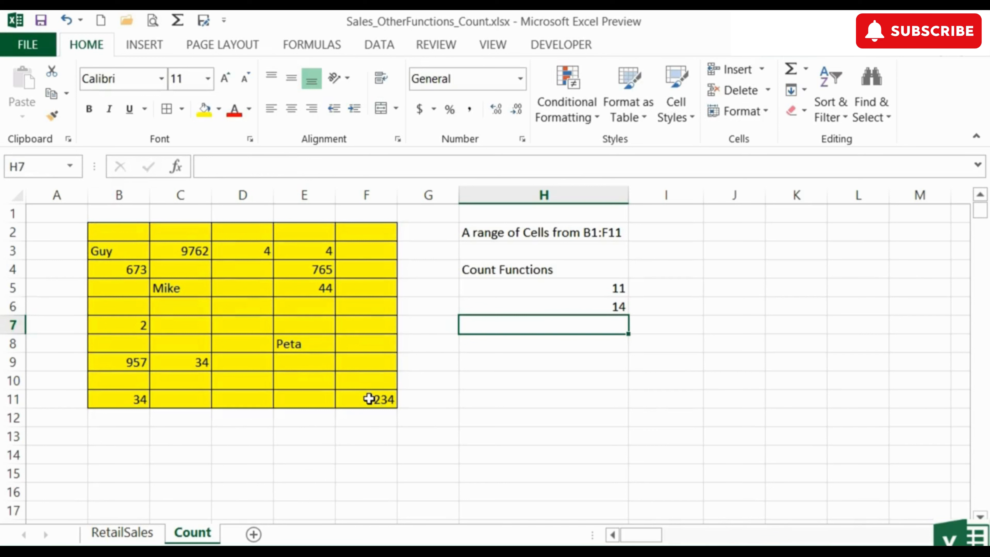
{"action": "key", "text": "Up"}
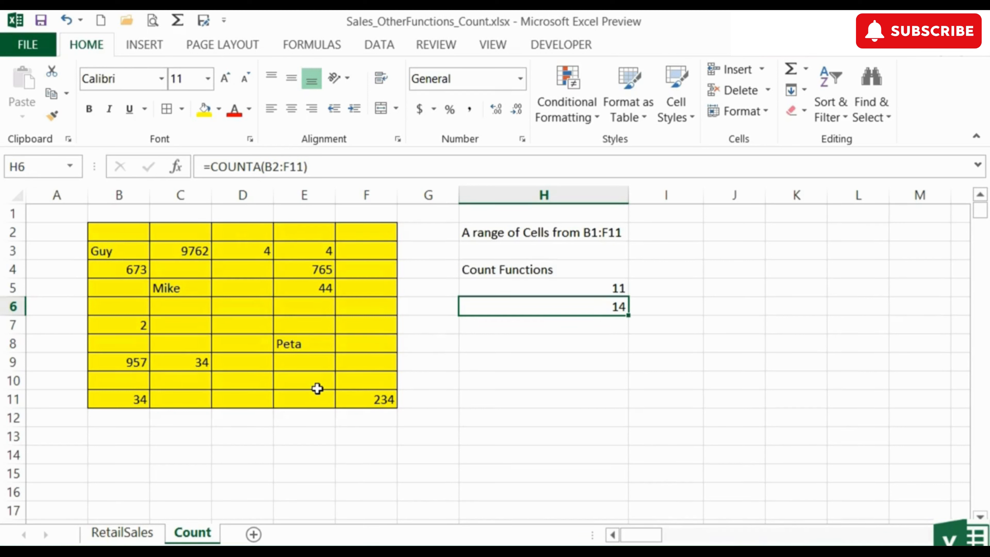
Enter a single space character in the empty cell F6 of the yellow range.
{"action": "left_click", "coordinate": [364, 311]}
{"action": "double_click", "coordinate": [364, 311]}
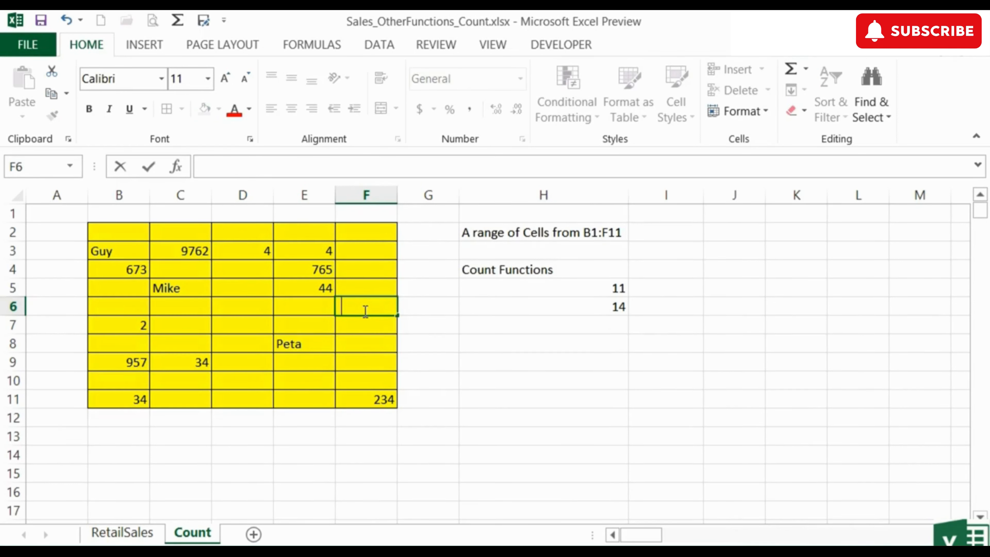
{"action": "key", "text": "Return"}
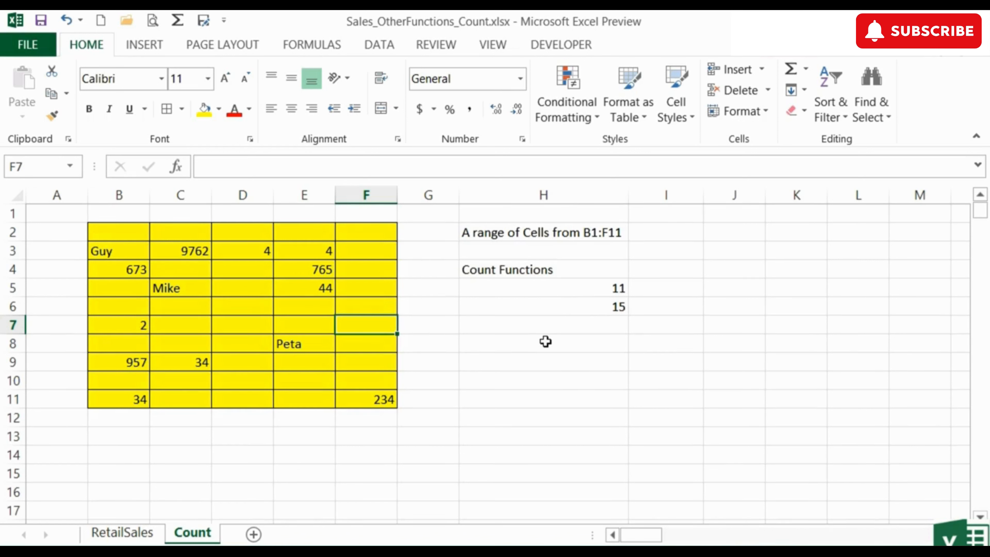
Count the empty cells of the yellow range in H7 with the formula =COUNTBLANK(B2:F11).
{"action": "left_click", "coordinate": [547, 325]}
{"action": "type", "text": "=count"}
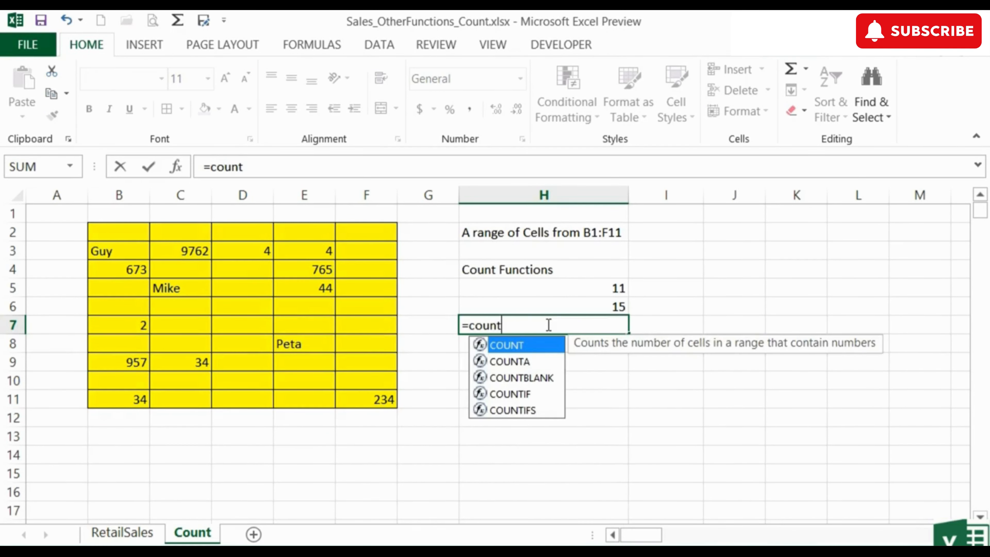
{"action": "type", "text": "blank"}
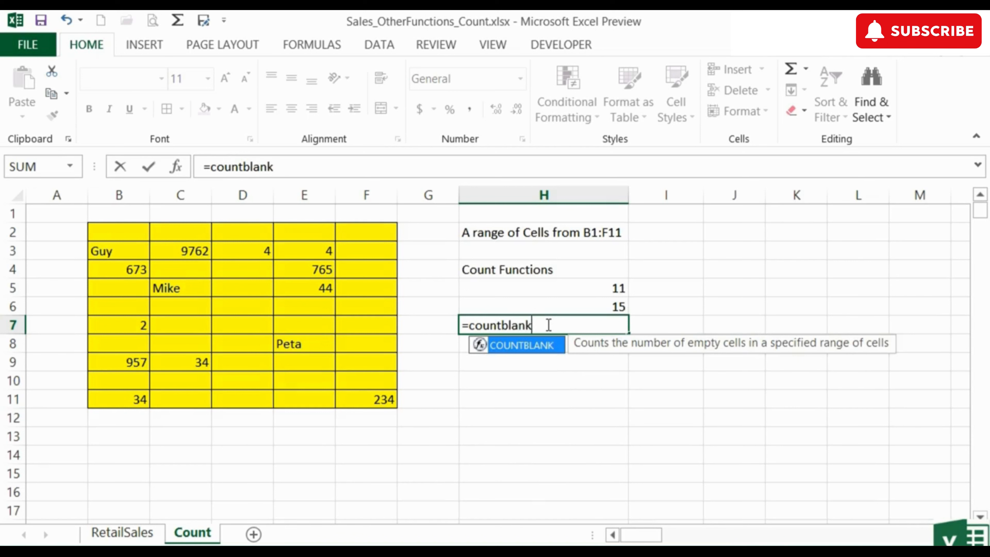
{"action": "type", "text": "("}
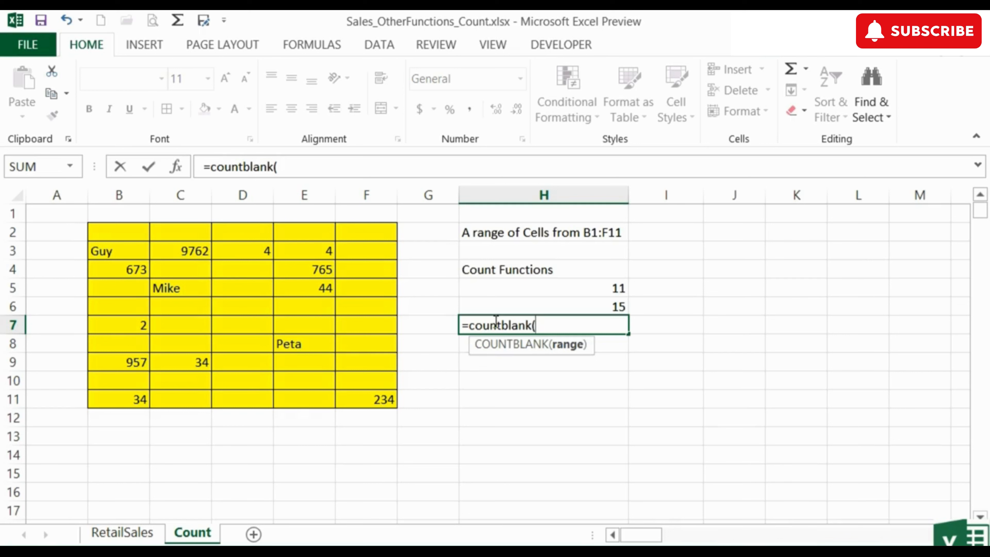
{"action": "left_click_drag", "start_coordinate": [121, 235], "coordinate": [344, 394]}
{"action": "key", "text": "Return"}
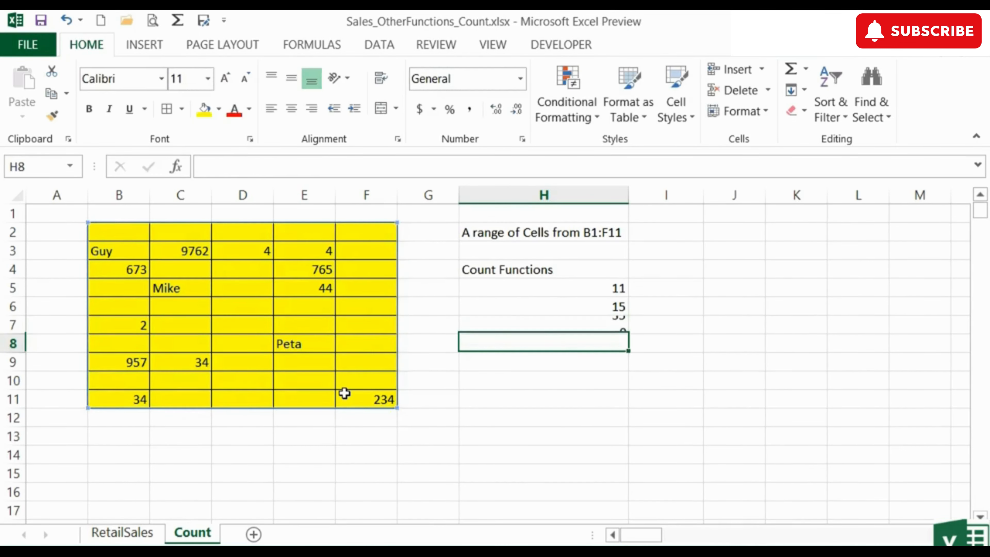
{"action": "key", "text": "Up"}
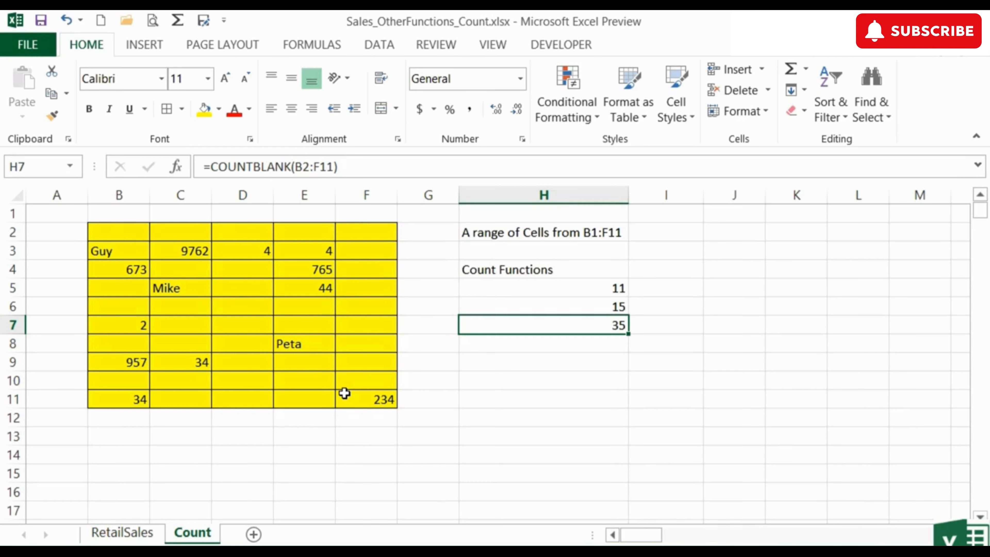
Label the three results in cells I5 to I7 as Count, Counta and Countblank.
{"action": "key", "text": "Up"}
{"action": "key", "text": "Up"}
{"action": "key", "text": "Right"}
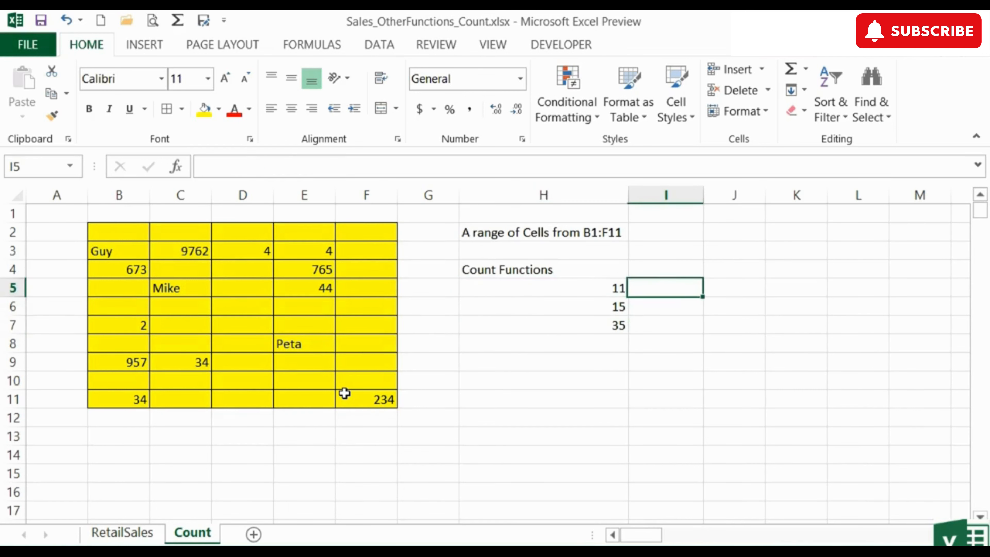
{"action": "type", "text": "Count"}
{"action": "key", "text": "Return"}
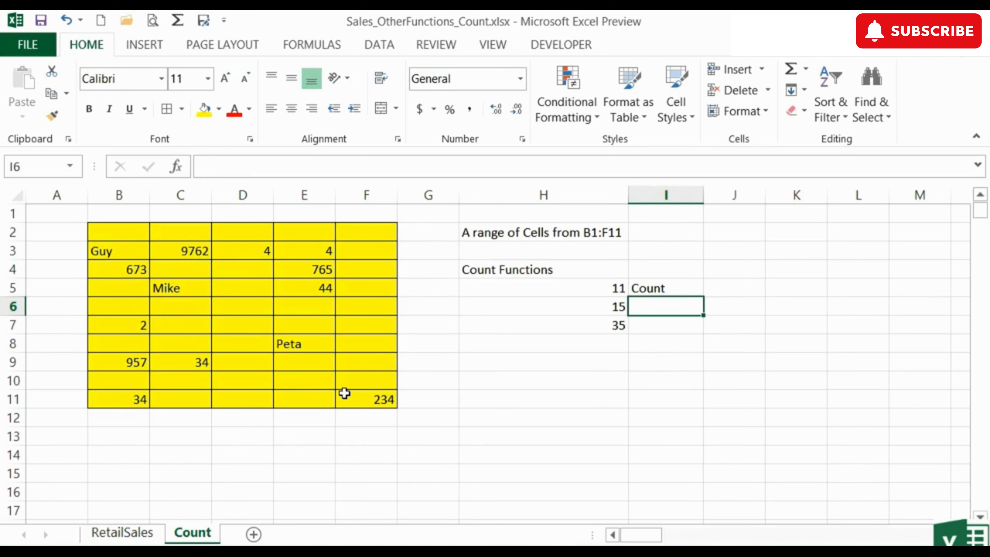
{"action": "type", "text": "Counta"}
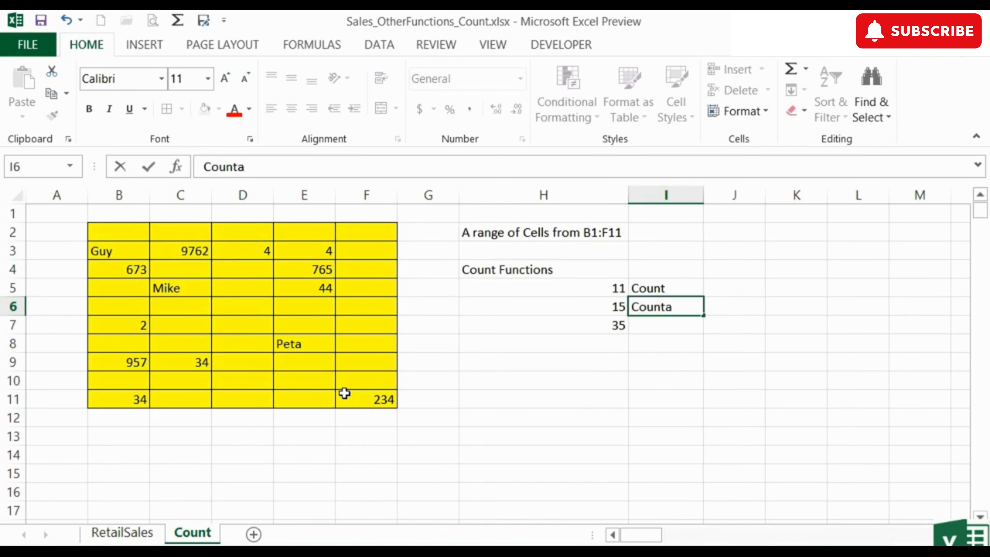
{"action": "key", "text": "Return"}
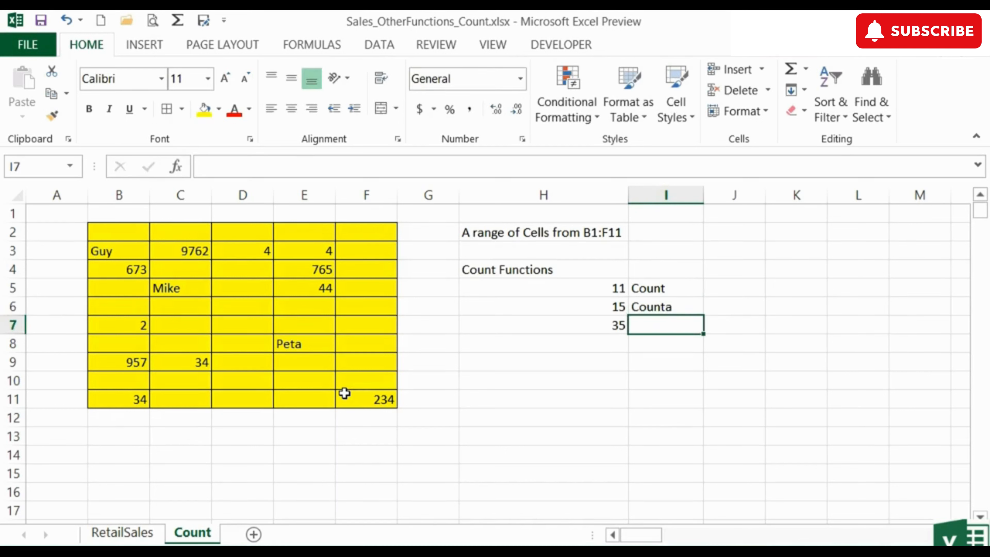
{"action": "type", "text": "Countblank"}
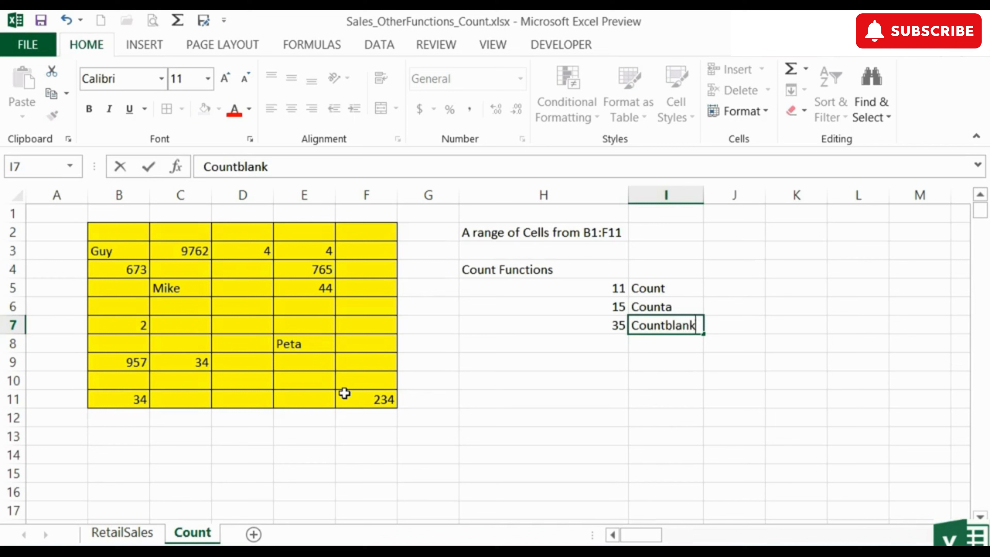
{"action": "key", "text": "Return"}
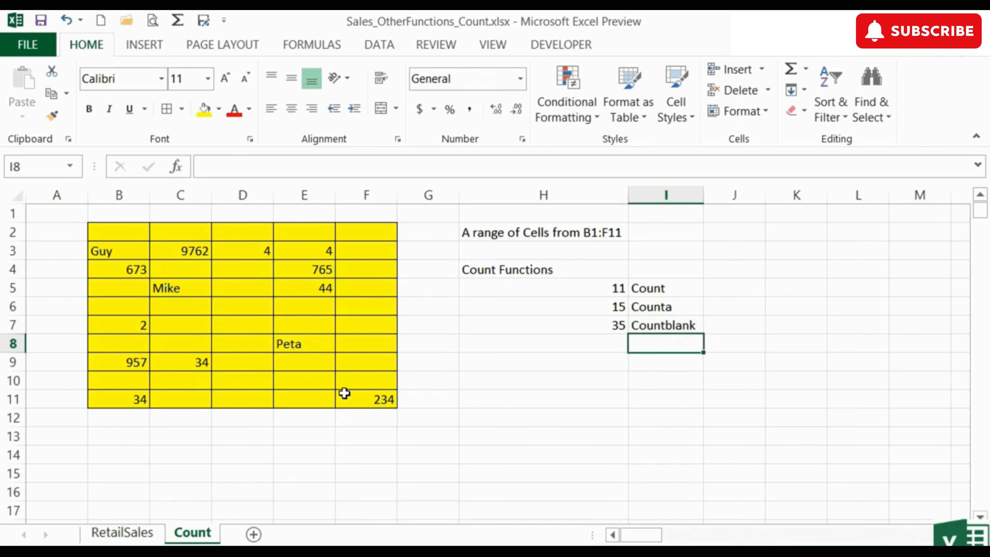
Calculate the total number of cells in H8 with the formula =COUNTBLANK(B2:F11)+COUNTA(B2:F11).
{"action": "key", "text": "Left"}
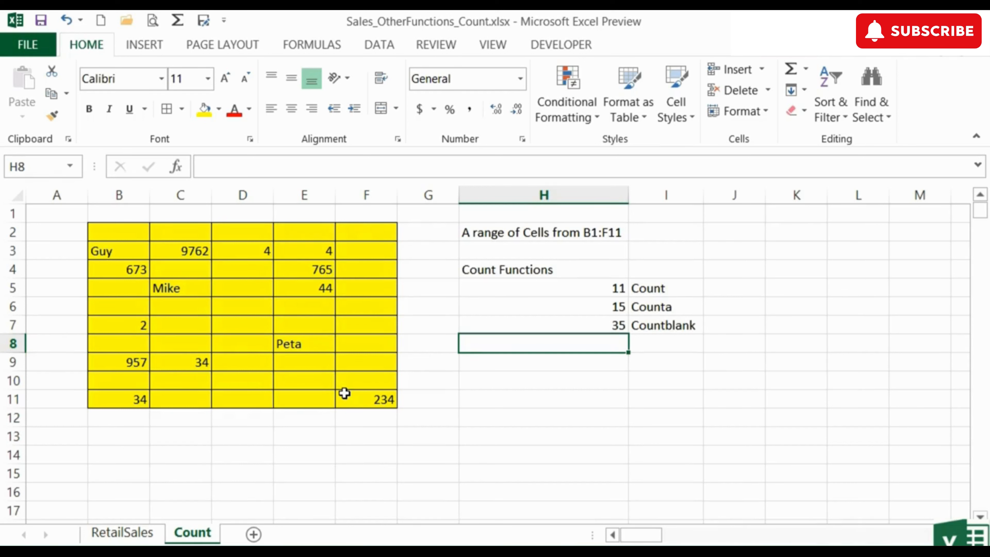
{"action": "type", "text": "=c"}
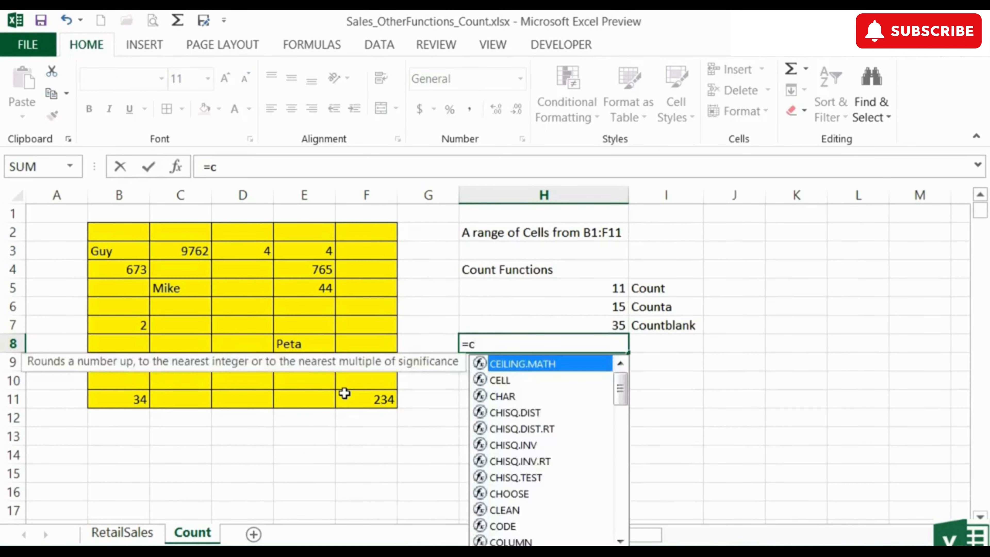
{"action": "type", "text": "ountblank("}
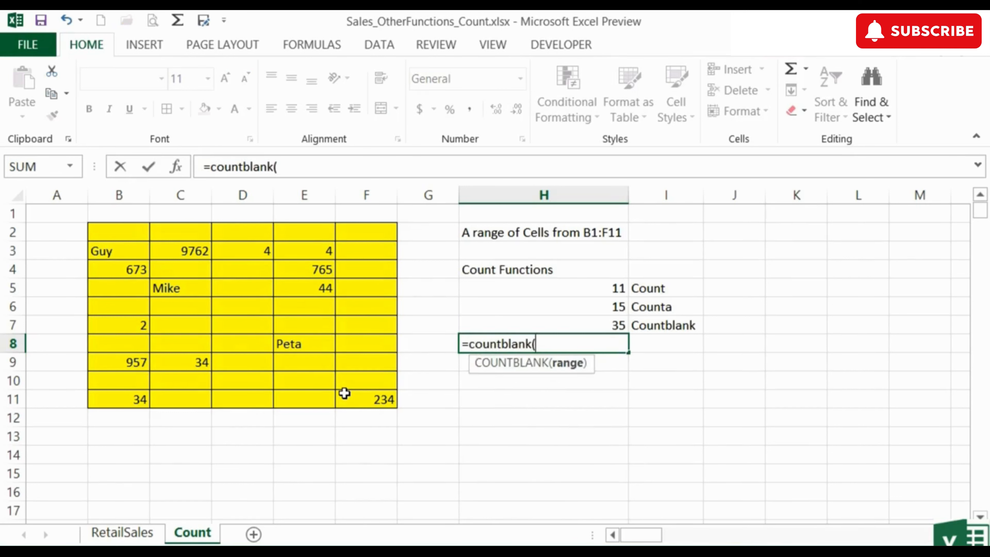
{"action": "left_click_drag", "start_coordinate": [101, 226], "coordinate": [349, 398]}
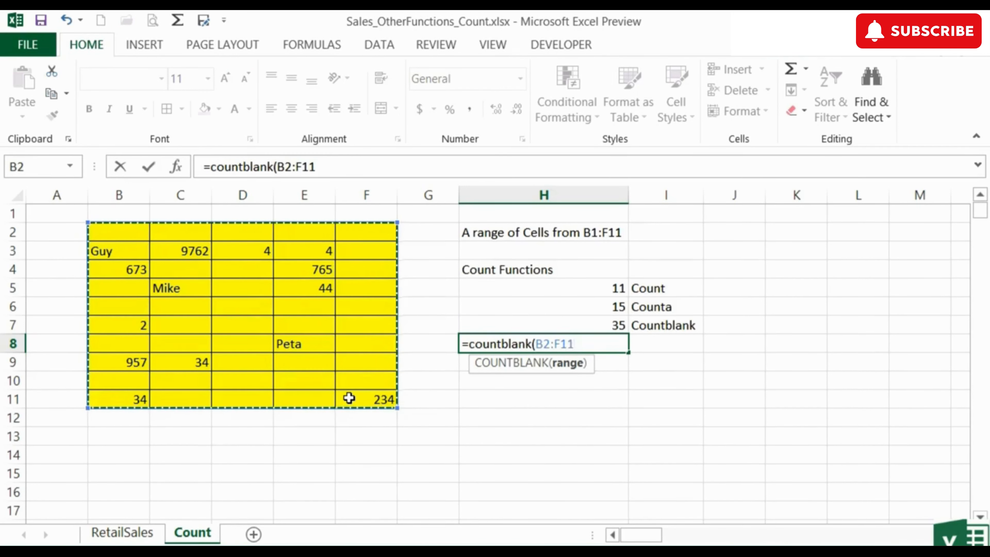
{"action": "type", "text": ")+"}
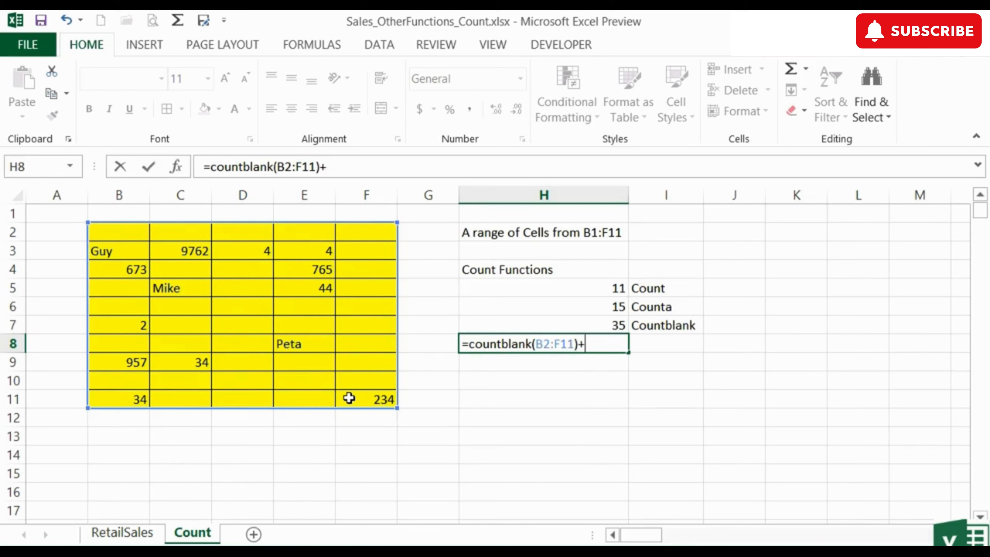
{"action": "type", "text": "counta("}
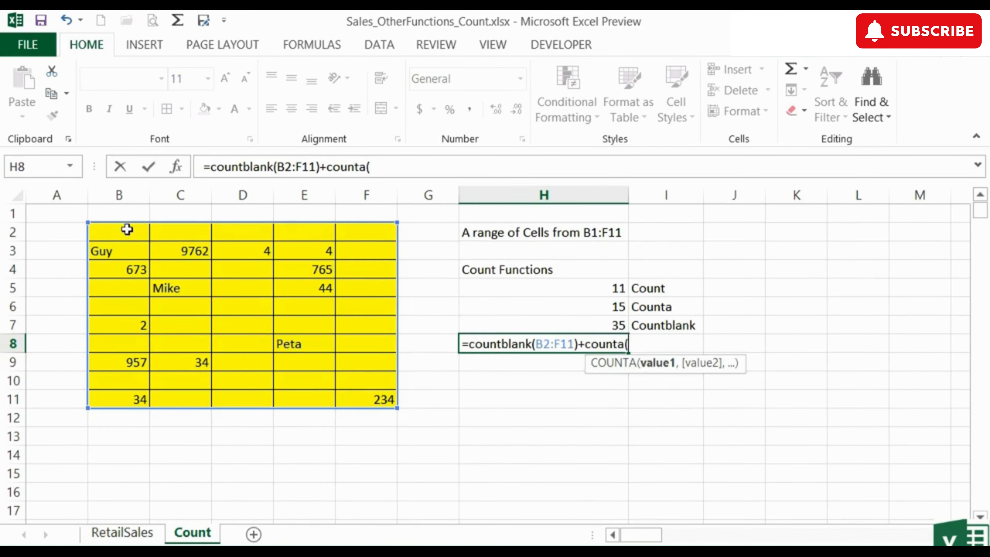
{"action": "left_click_drag", "start_coordinate": [129, 228], "coordinate": [363, 398]}
{"action": "type", "text": ")"}
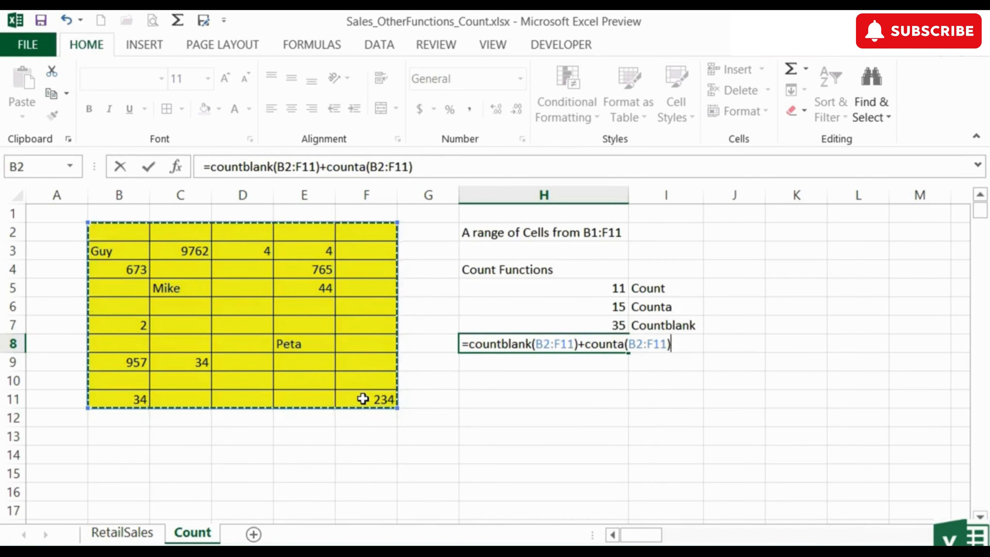
{"action": "key", "text": "Return"}
{"action": "key", "text": "Up"}
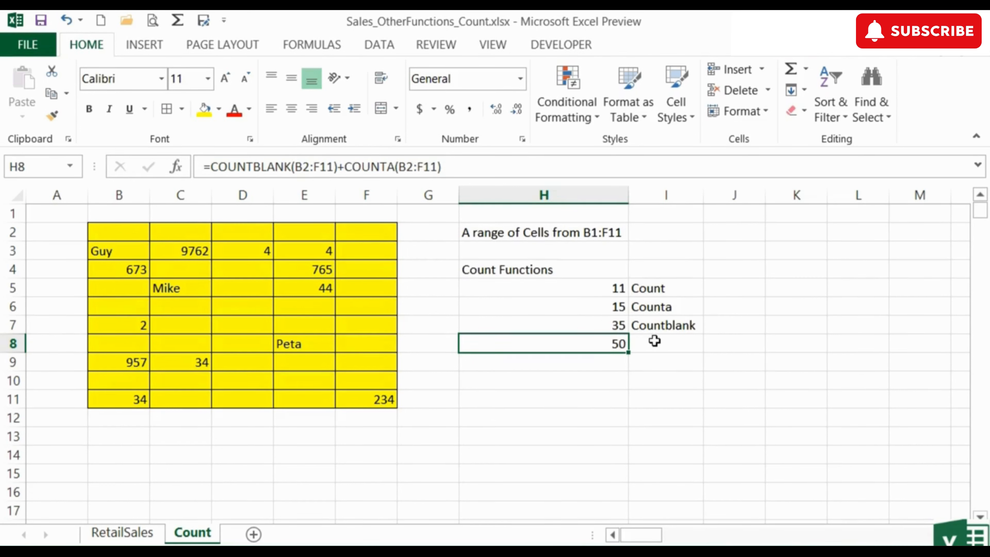
Label the combined count in cell I8 as "Total Cells".
{"action": "left_click", "coordinate": [655, 342]}
{"action": "double_click", "coordinate": [656, 341]}
{"action": "type", "text": "Total Cells"}
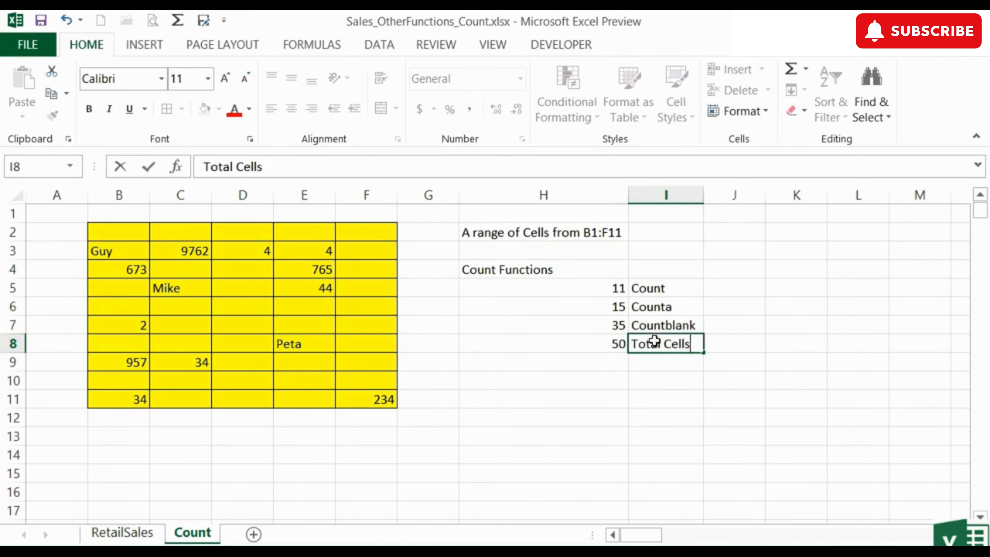
{"action": "key", "text": "Return"}
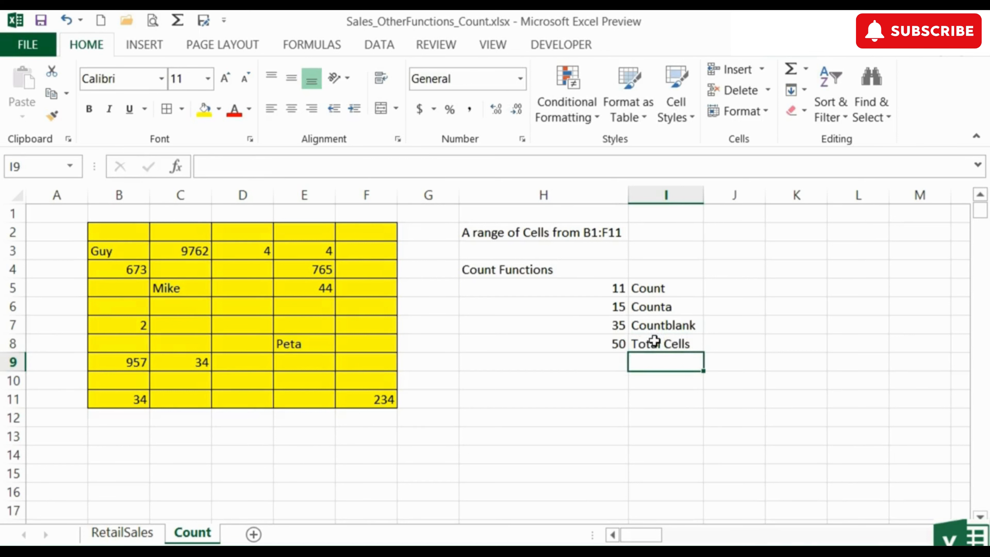